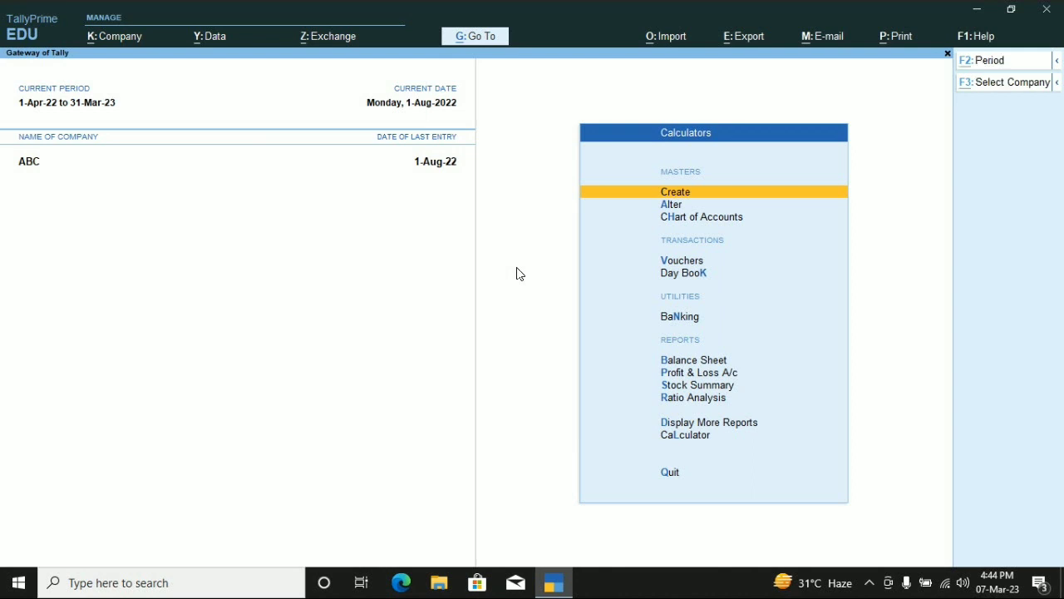
Open the company logo setting in the print configuration.
{"action": "key", "text": "alt+p"}
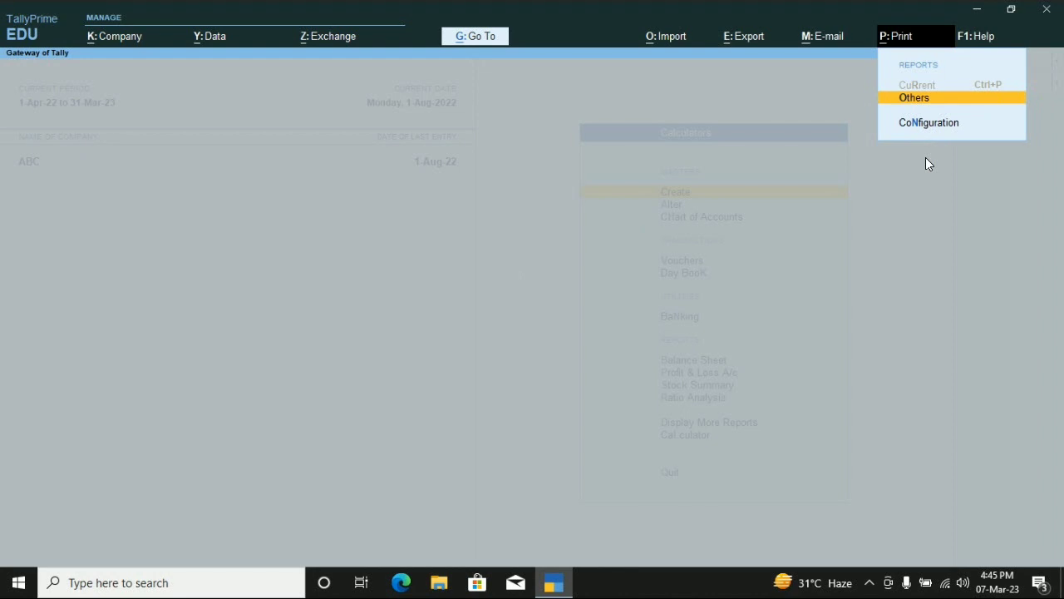
{"action": "key", "text": "Down"}
{"action": "key", "text": "Return"}
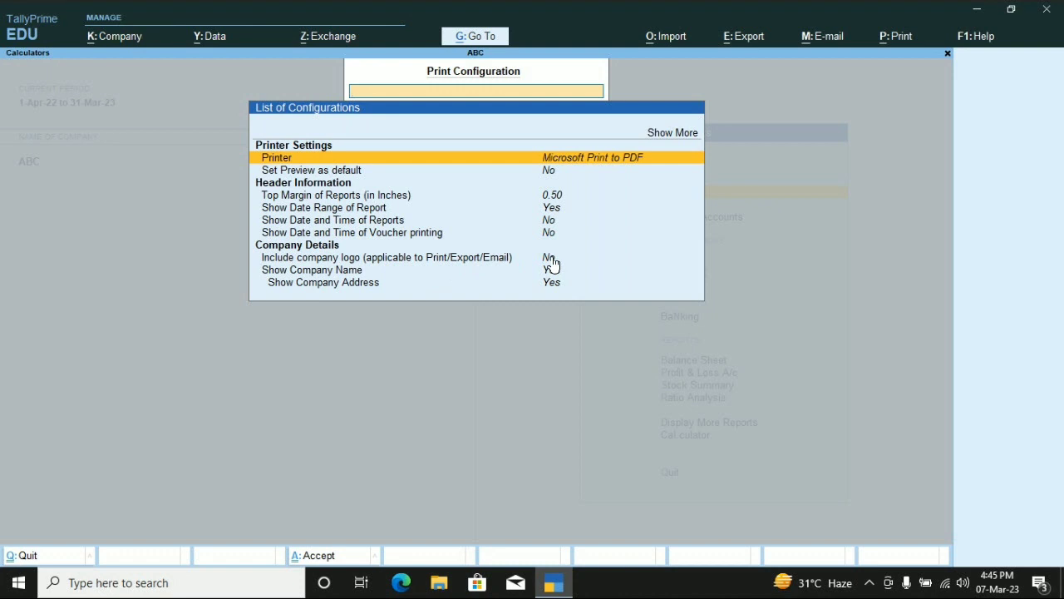
{"action": "key", "text": "Down"}
{"action": "key", "text": "Down"}
{"action": "key", "text": "Down"}
{"action": "key", "text": "Down"}
{"action": "key", "text": "Down"}
{"action": "key", "text": "Down"}
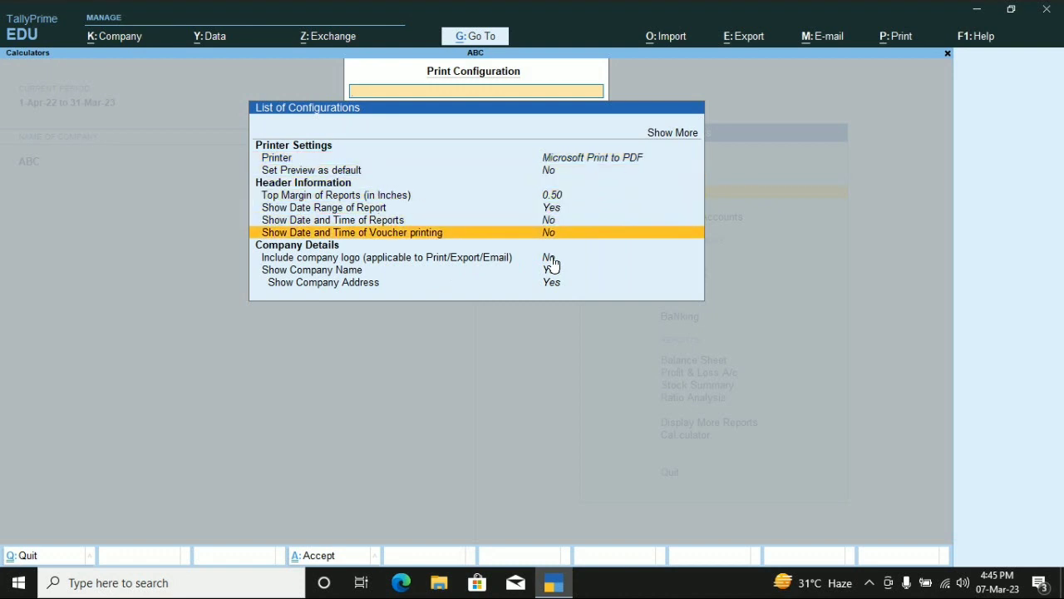
{"action": "key", "text": "Return"}
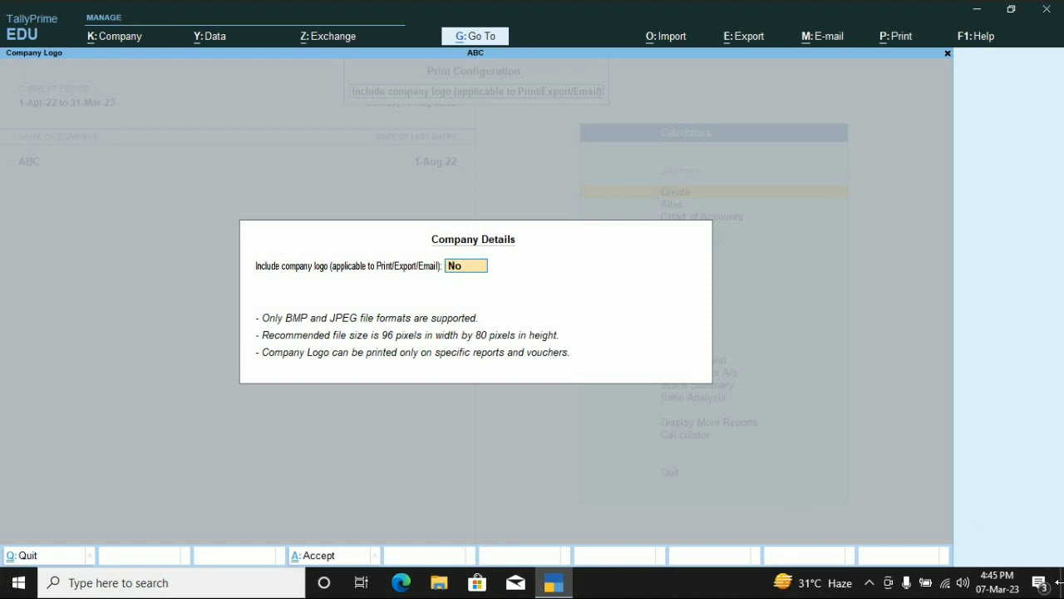
Switch to File Explorer, find the blue and orange logo JPG from last week in Downloads, and open it in Paint.
{"action": "left_click", "coordinate": [1061, 582]}
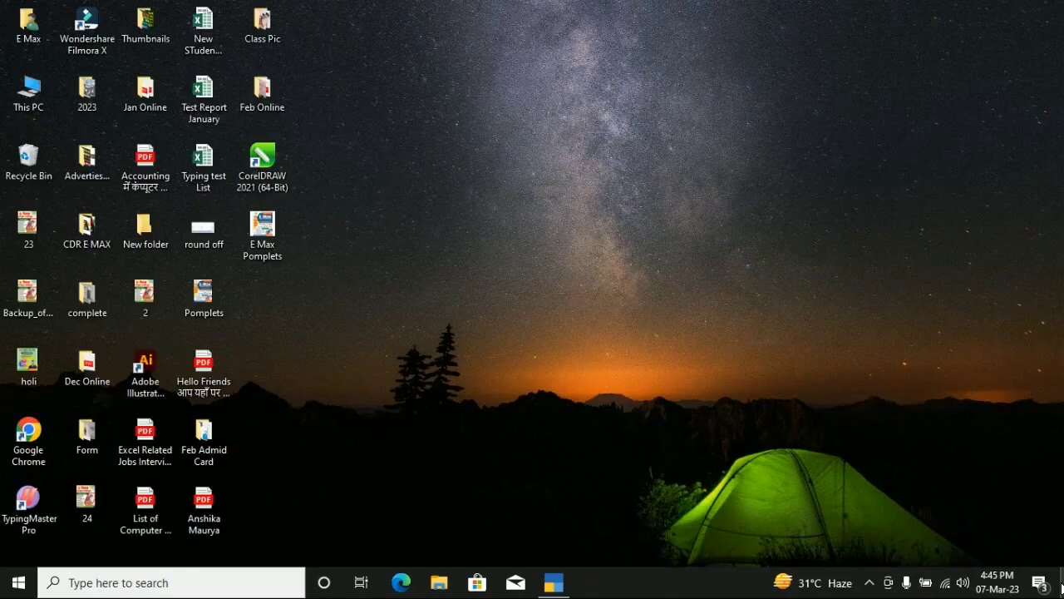
{"action": "double_click", "coordinate": [29, 94]}
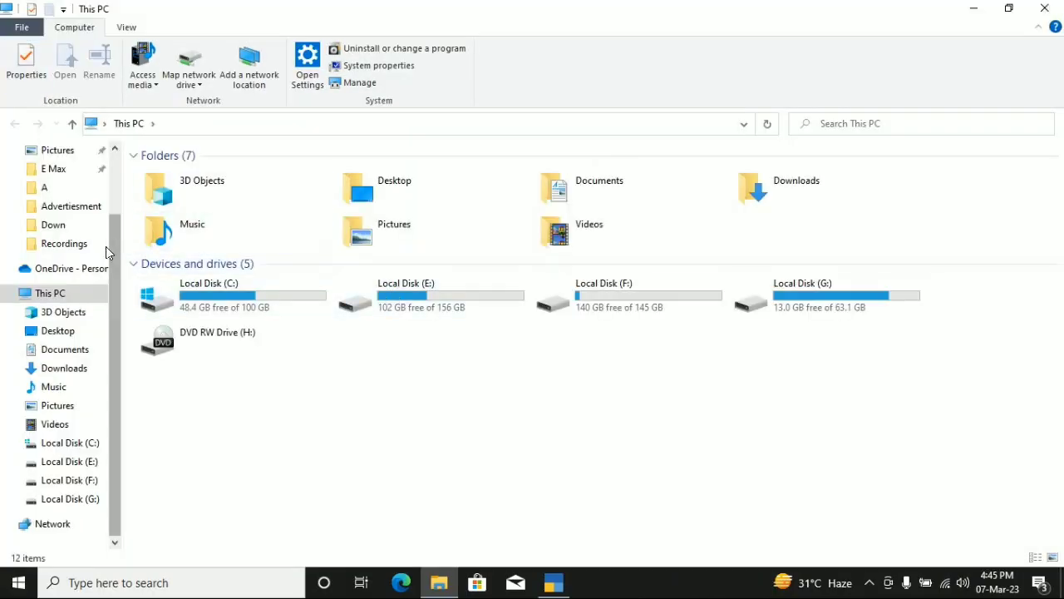
{"action": "left_click", "coordinate": [59, 372]}
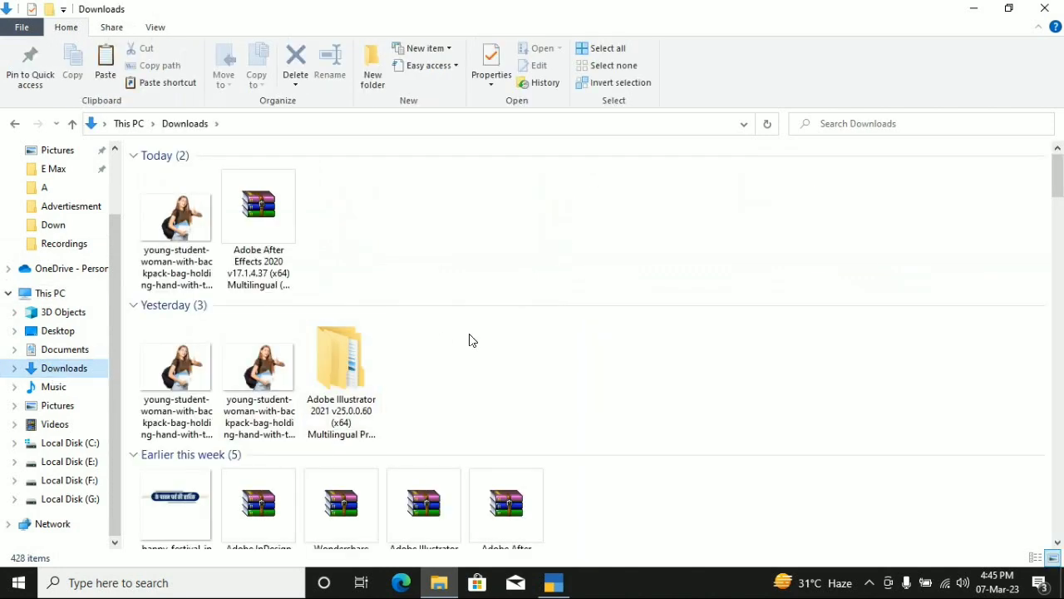
{"action": "scroll", "coordinate": [598, 339], "scroll_direction": "down", "scroll_amount": 5}
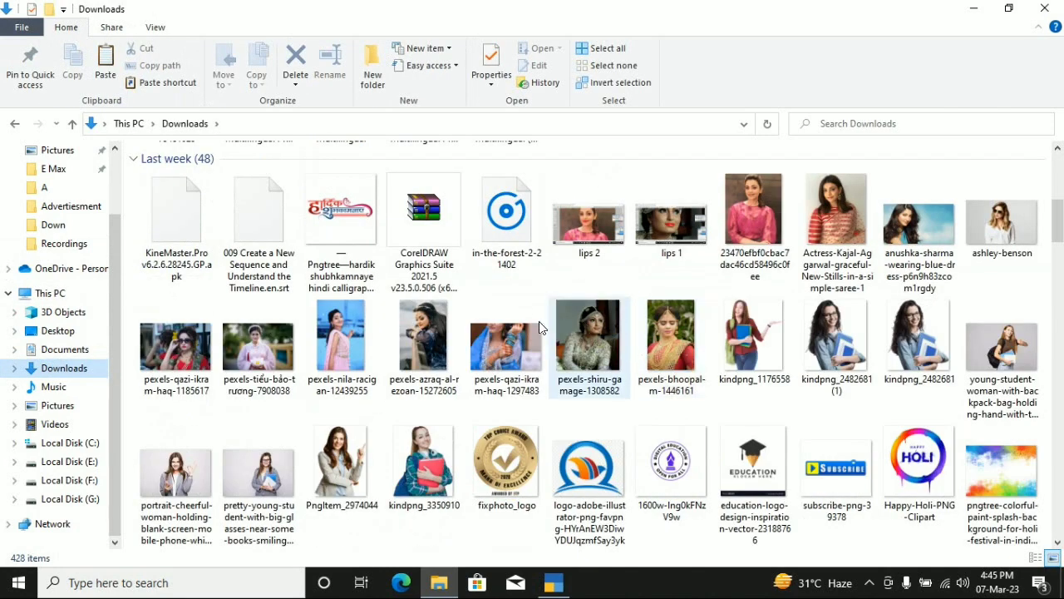
{"action": "left_click", "coordinate": [586, 461]}
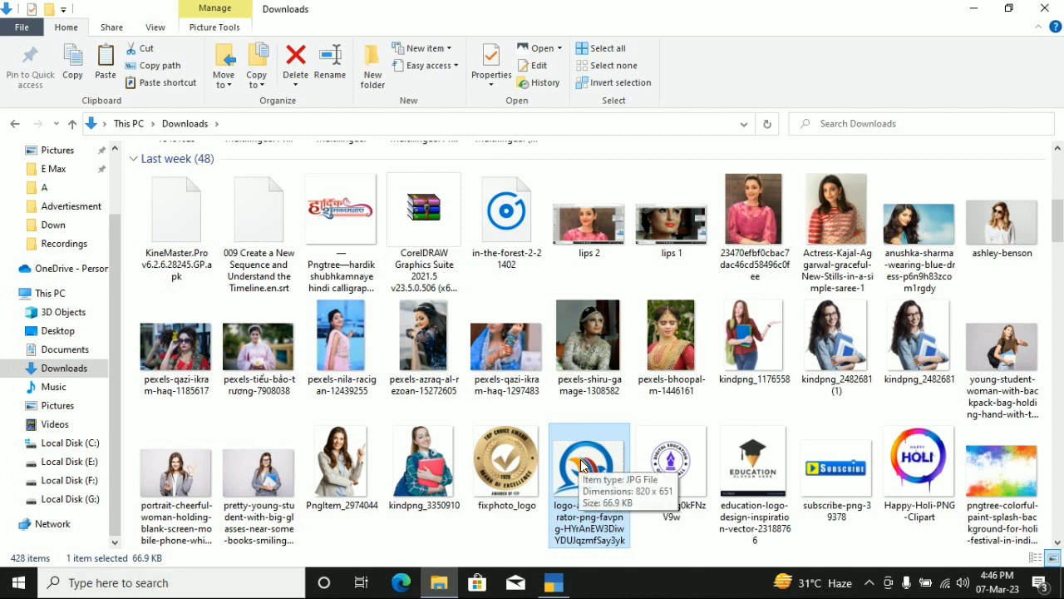
{"action": "right_click", "coordinate": [582, 468]}
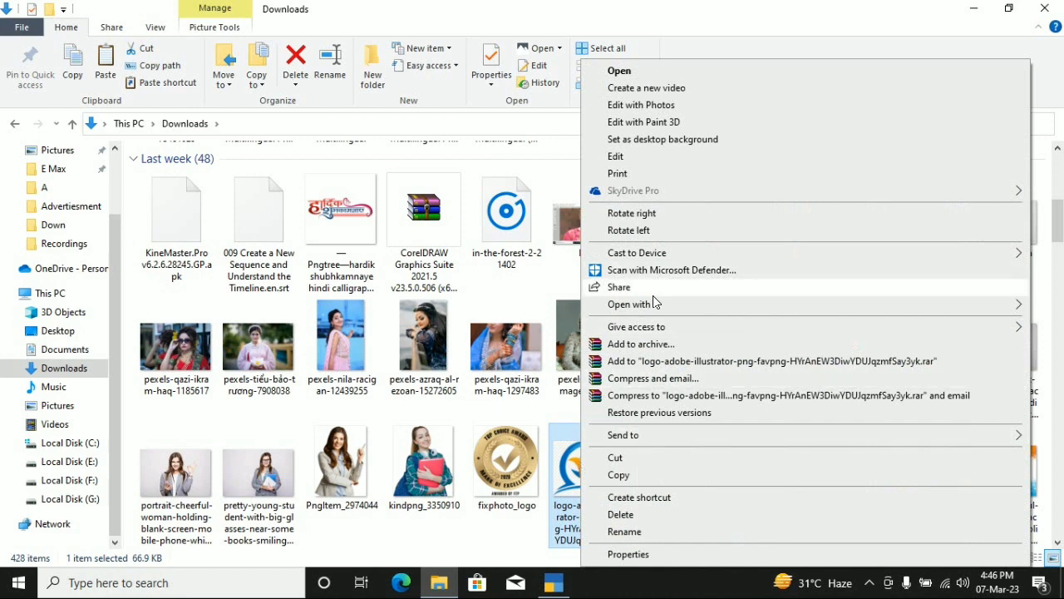
{"action": "mouse_move", "coordinate": [652, 311]}
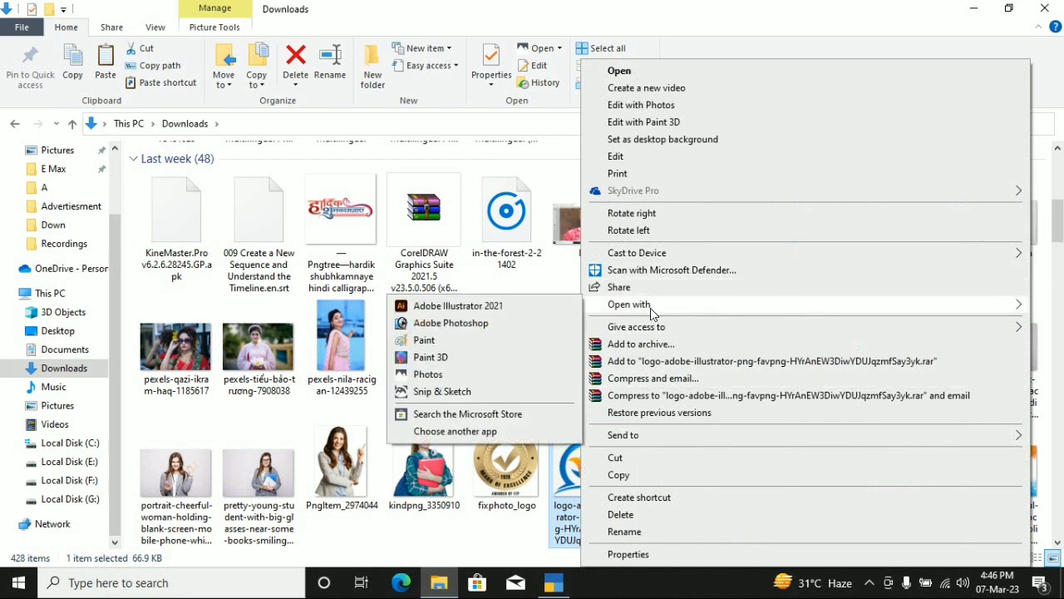
{"action": "left_click", "coordinate": [441, 340]}
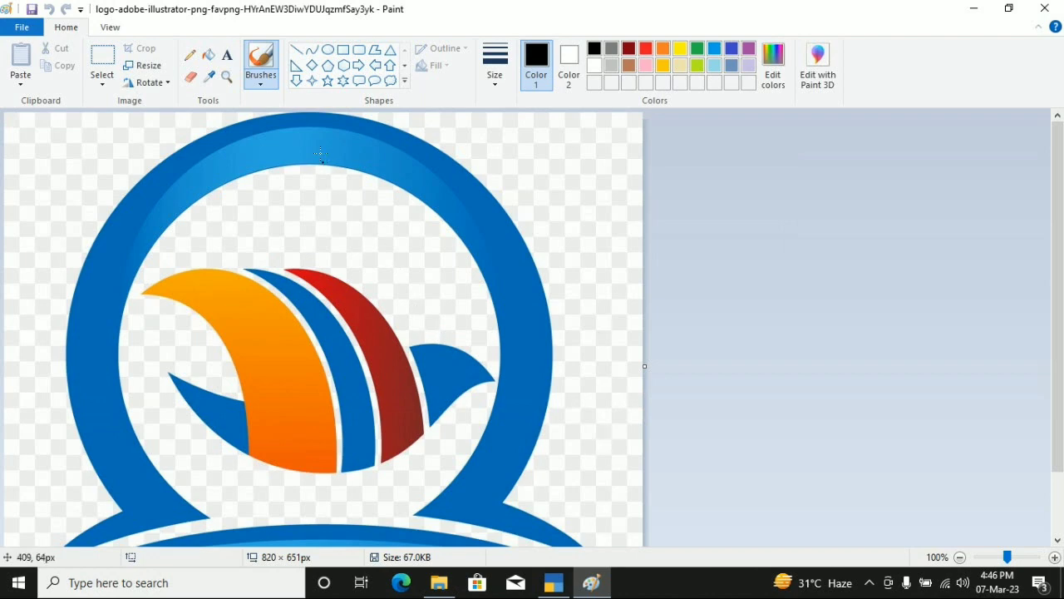
Resize the logo image to 96 pixels horizontally by 80 pixels vertically, without maintaining the aspect ratio.
{"action": "left_click", "coordinate": [140, 65]}
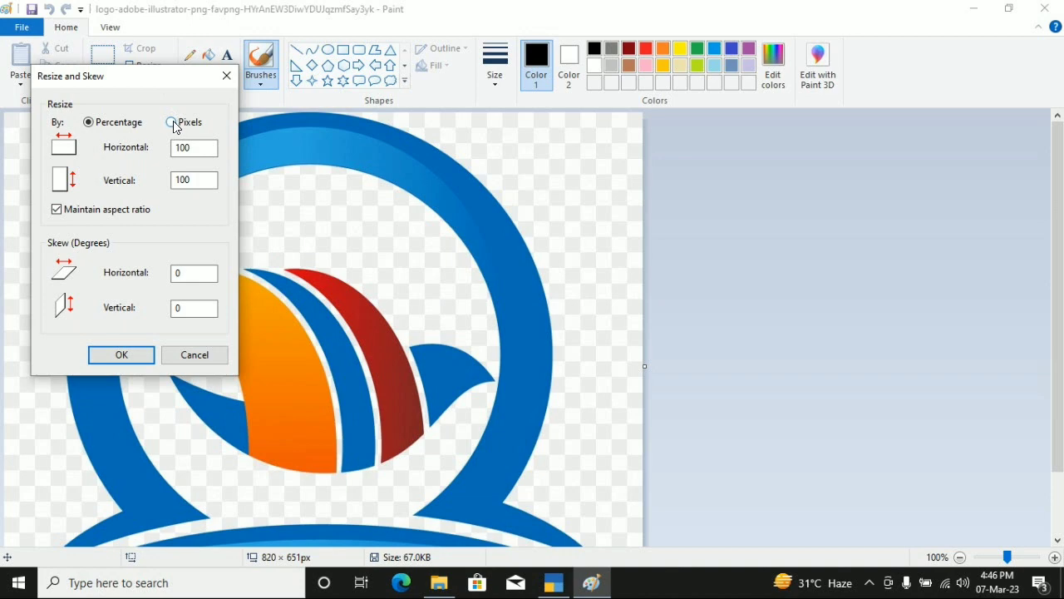
{"action": "left_click", "coordinate": [173, 123]}
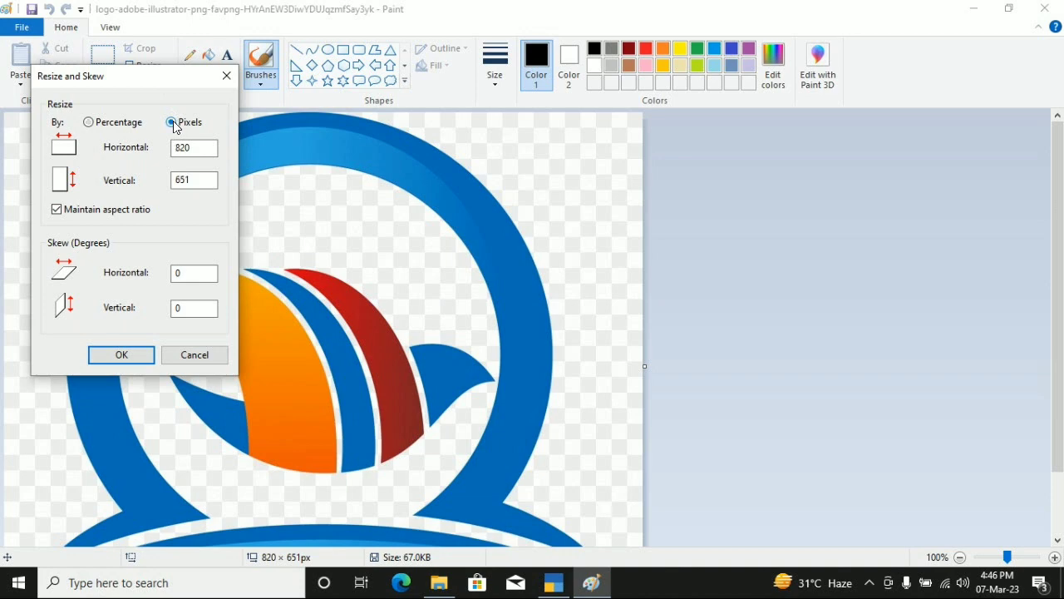
{"action": "left_click", "coordinate": [56, 209]}
{"action": "double_click", "coordinate": [205, 147]}
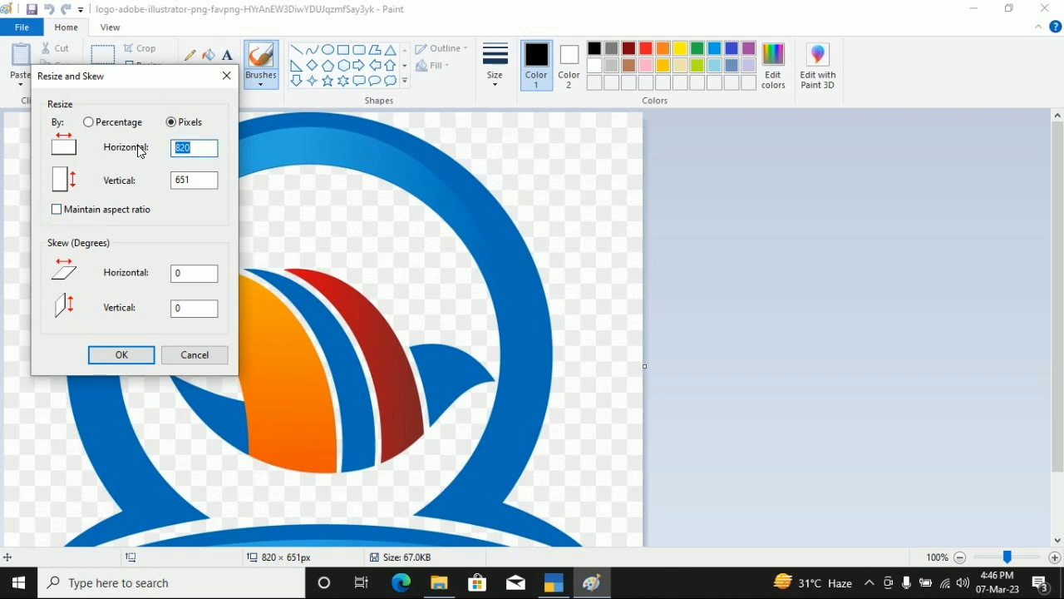
{"action": "type", "text": "96"}
{"action": "double_click", "coordinate": [204, 179]}
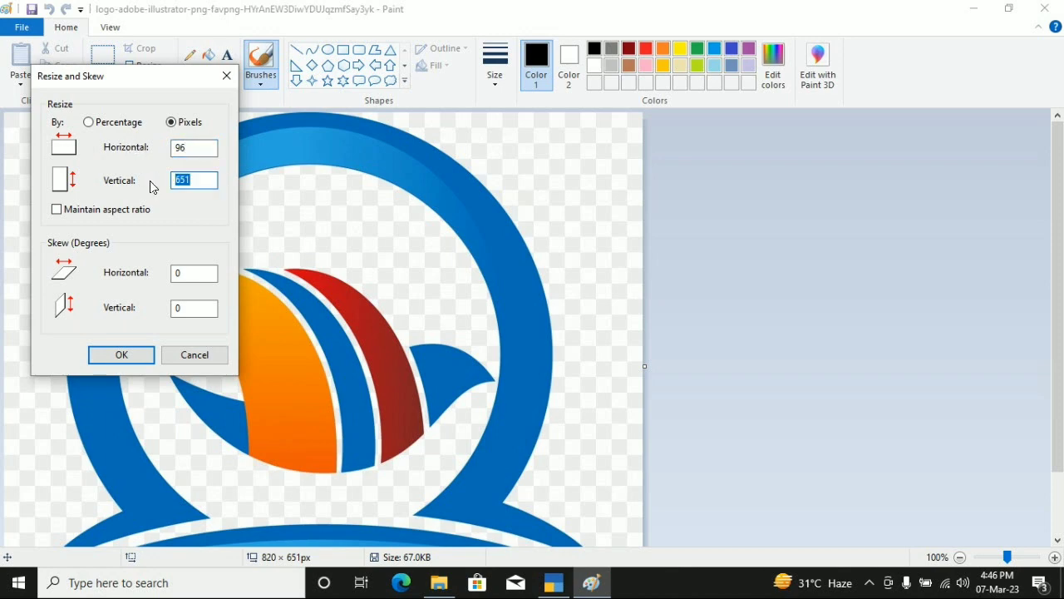
{"action": "type", "text": "80"}
{"action": "left_click", "coordinate": [133, 356]}
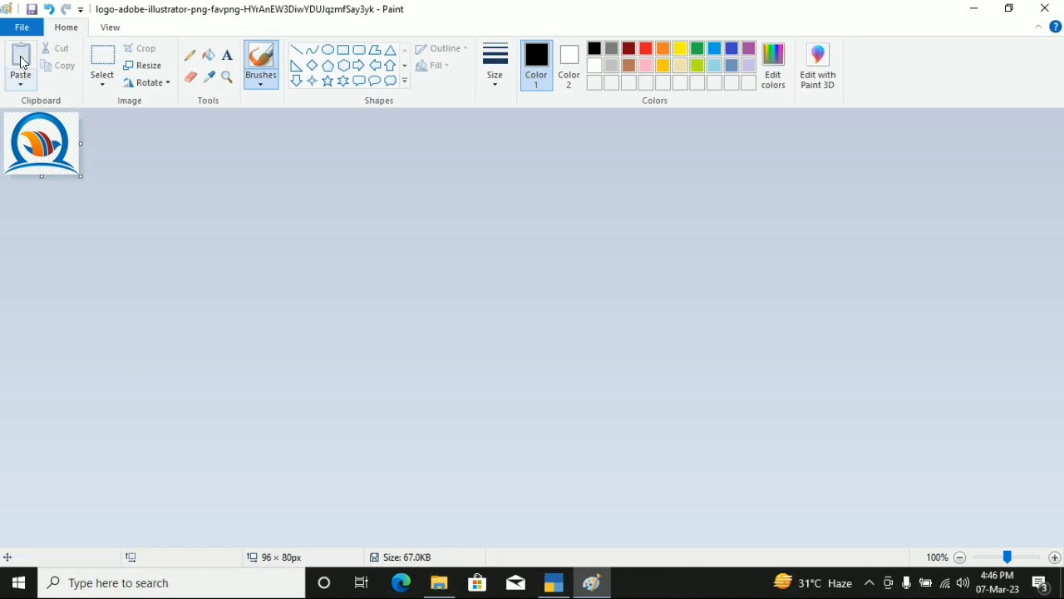
Save the resized image as a JPEG named logo in the 2am folder on drive E:, and close Paint.
{"action": "left_click", "coordinate": [22, 30]}
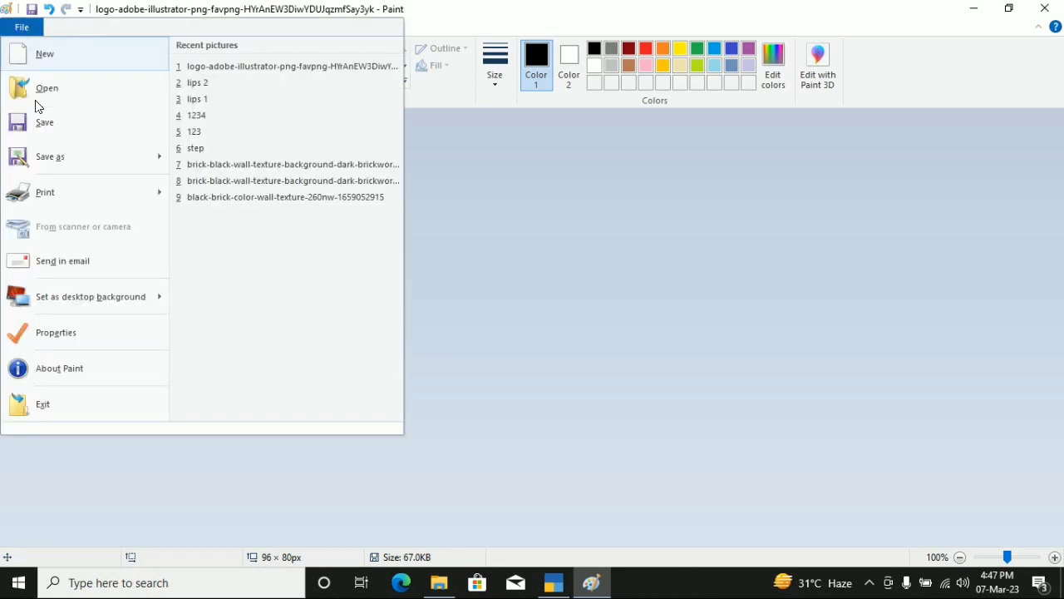
{"action": "left_click", "coordinate": [50, 158]}
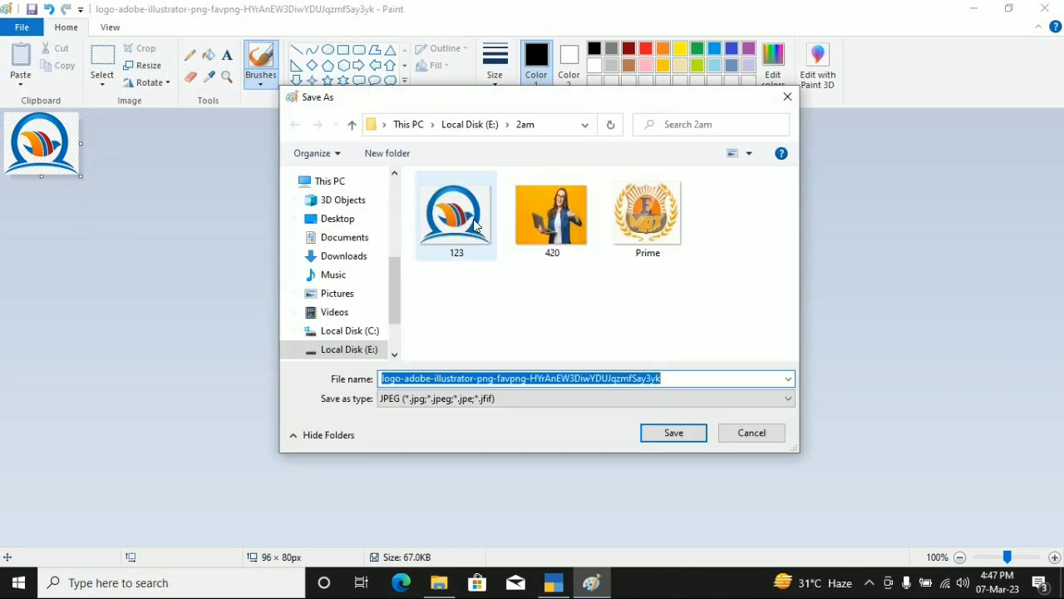
{"action": "left_click", "coordinate": [345, 353]}
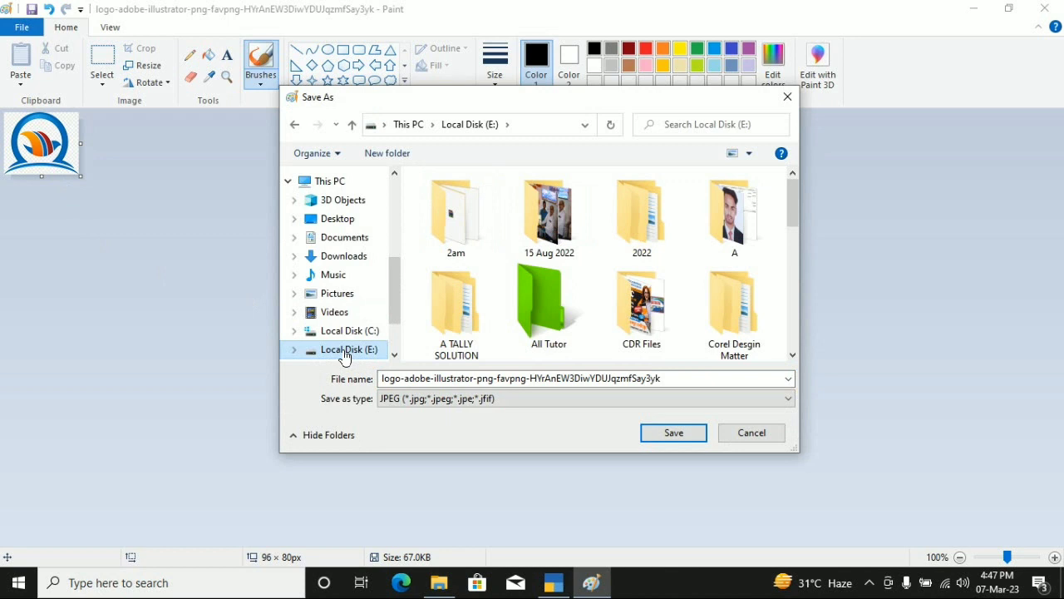
{"action": "double_click", "coordinate": [457, 224]}
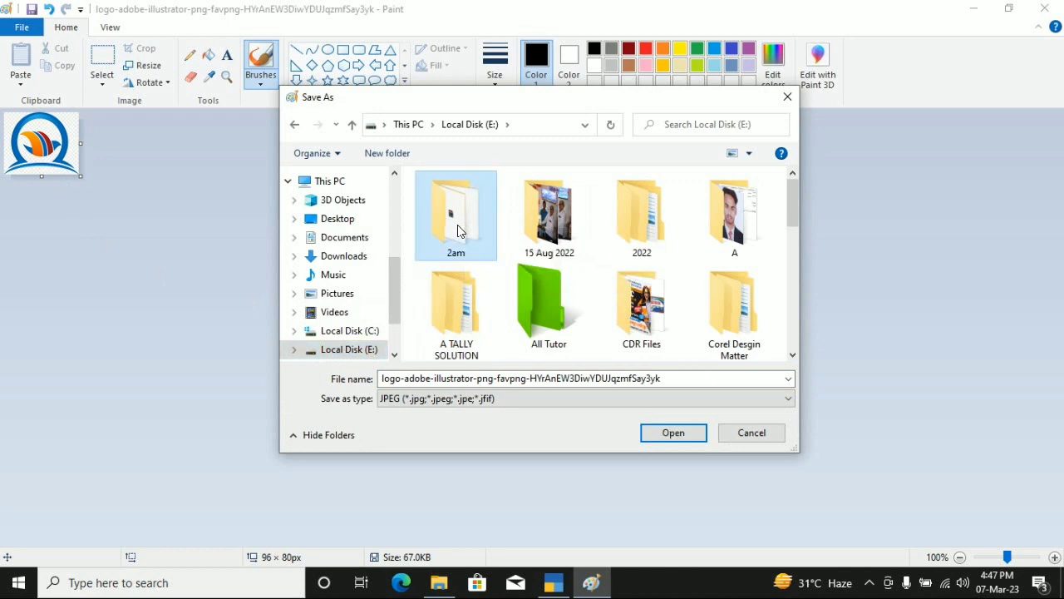
{"action": "double_click", "coordinate": [668, 380]}
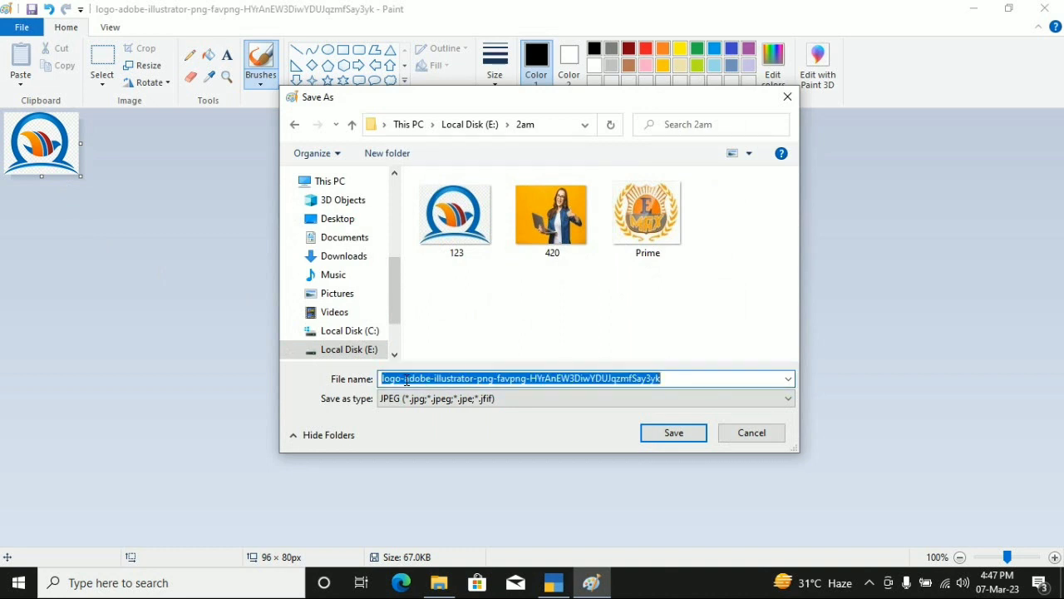
{"action": "left_click", "coordinate": [457, 285]}
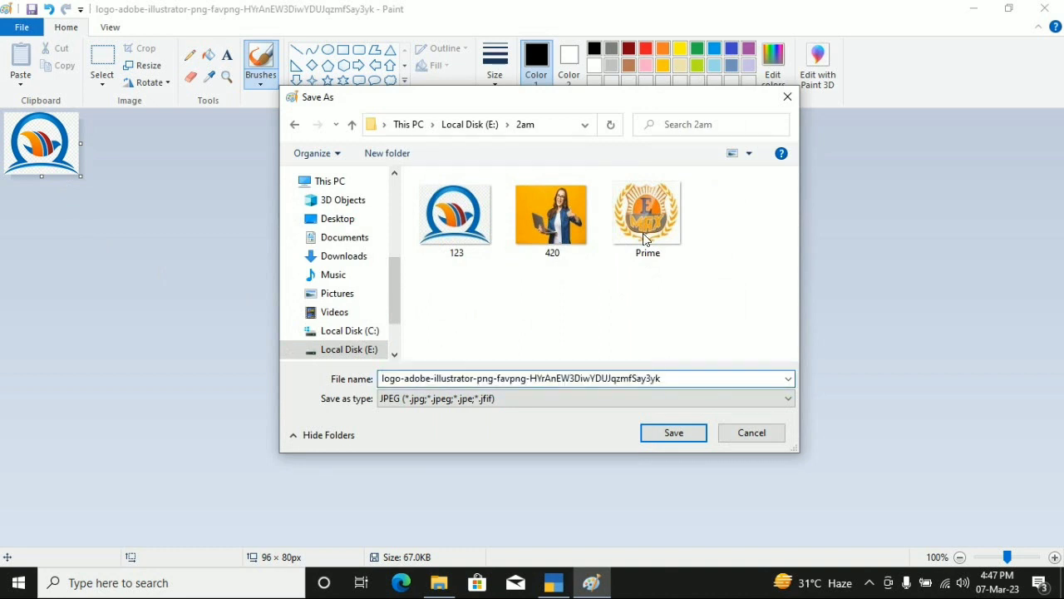
{"action": "double_click", "coordinate": [550, 380]}
{"action": "type", "text": "logo"}
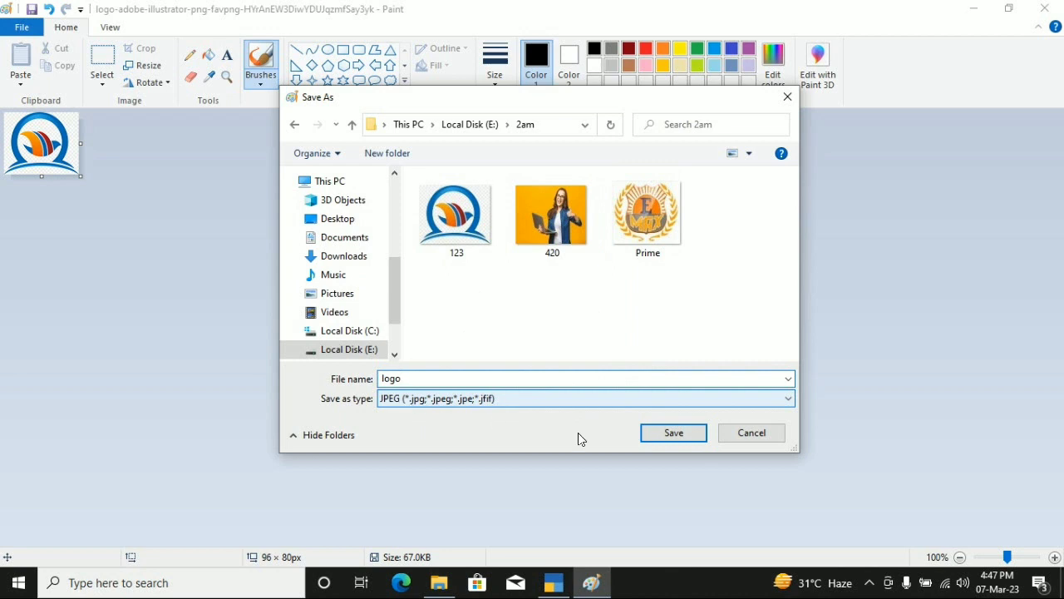
{"action": "left_click", "coordinate": [668, 436]}
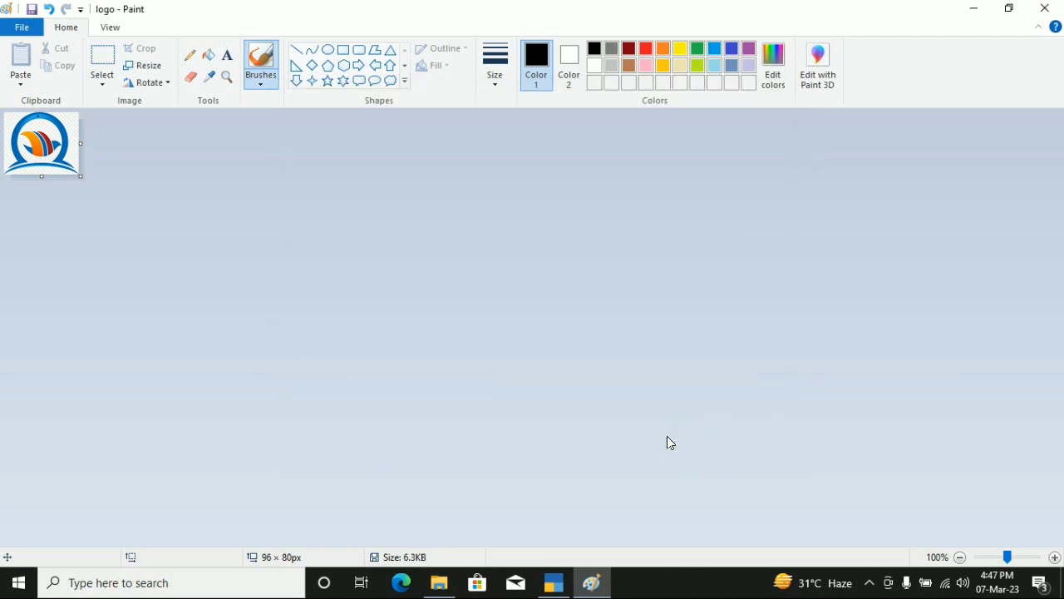
{"action": "left_click", "coordinate": [1044, 9]}
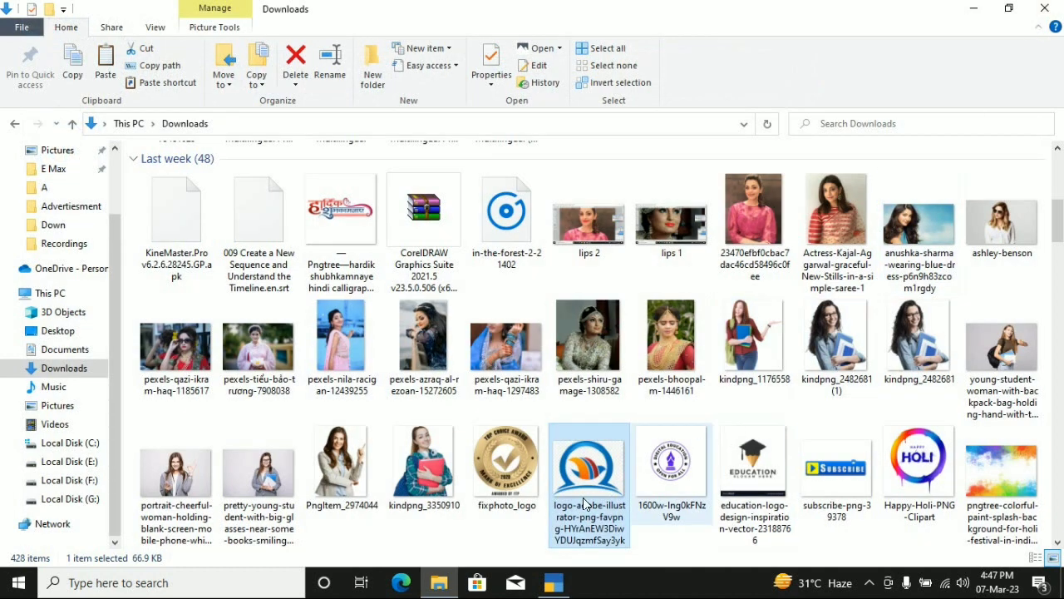
Switch back to TallyPrime and set the option to include the company logo to Yes.
{"action": "left_click", "coordinate": [554, 582]}
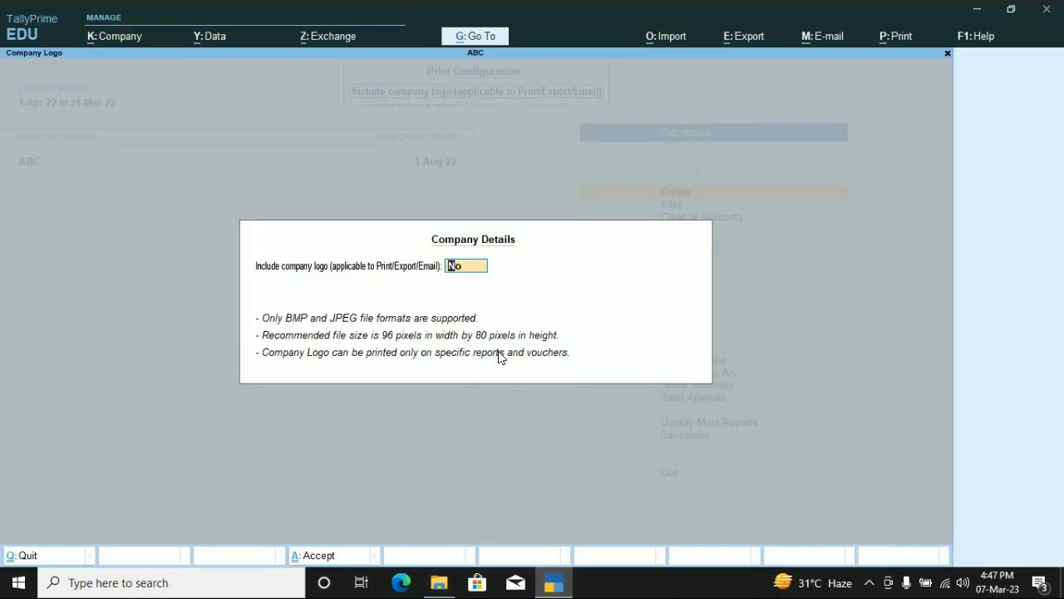
{"action": "left_click", "coordinate": [475, 273]}
{"action": "key", "text": "Return"}
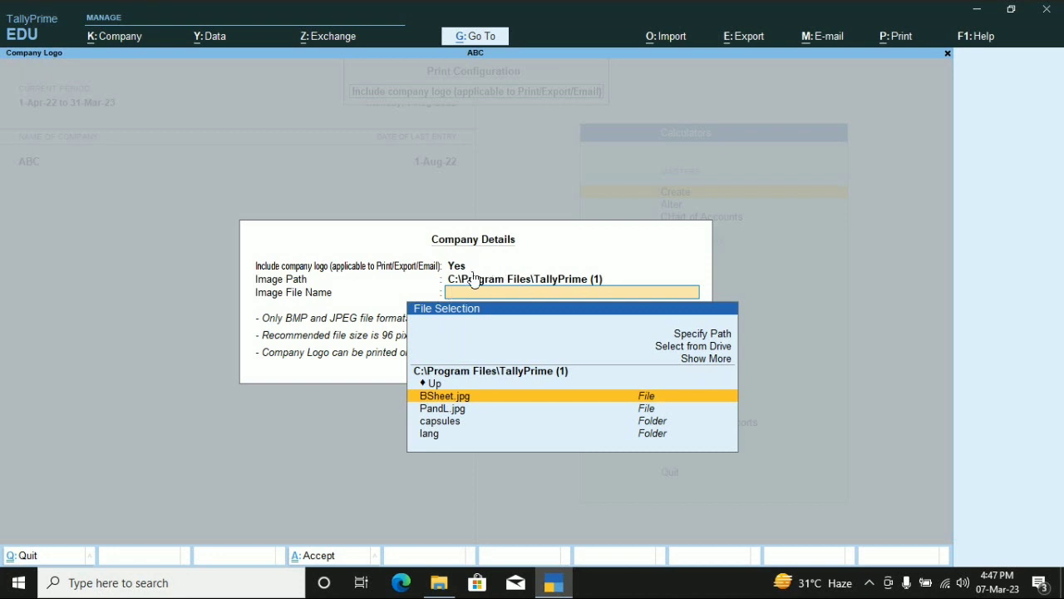
Move the logo's image path up out of the TallyPrime program folder to the drive list and choose drive E.
{"action": "key", "text": "Up"}
{"action": "key", "text": "Return"}
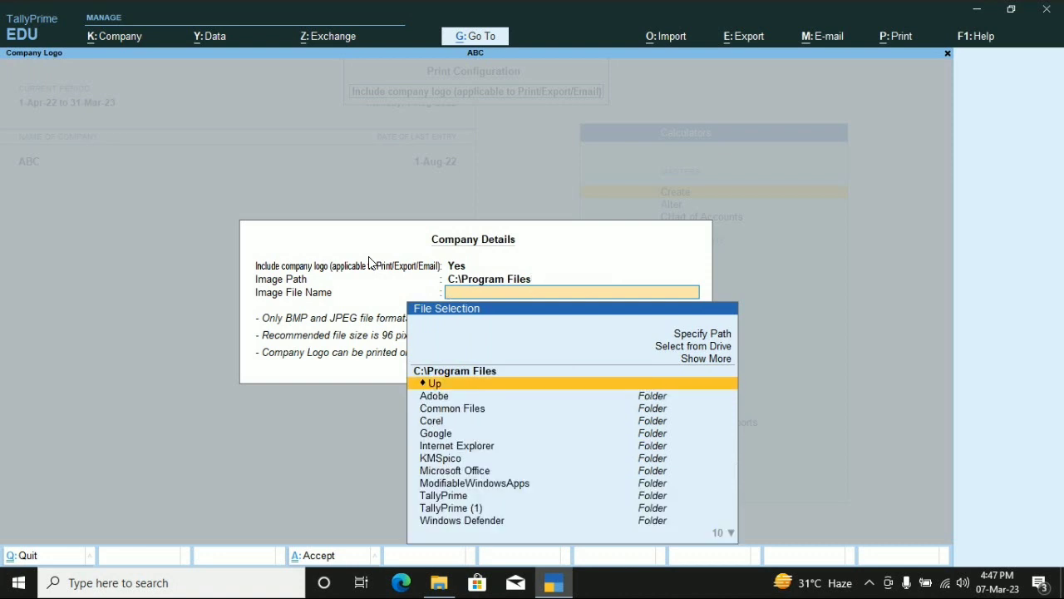
{"action": "key", "text": "Return"}
{"action": "key", "text": "Return"}
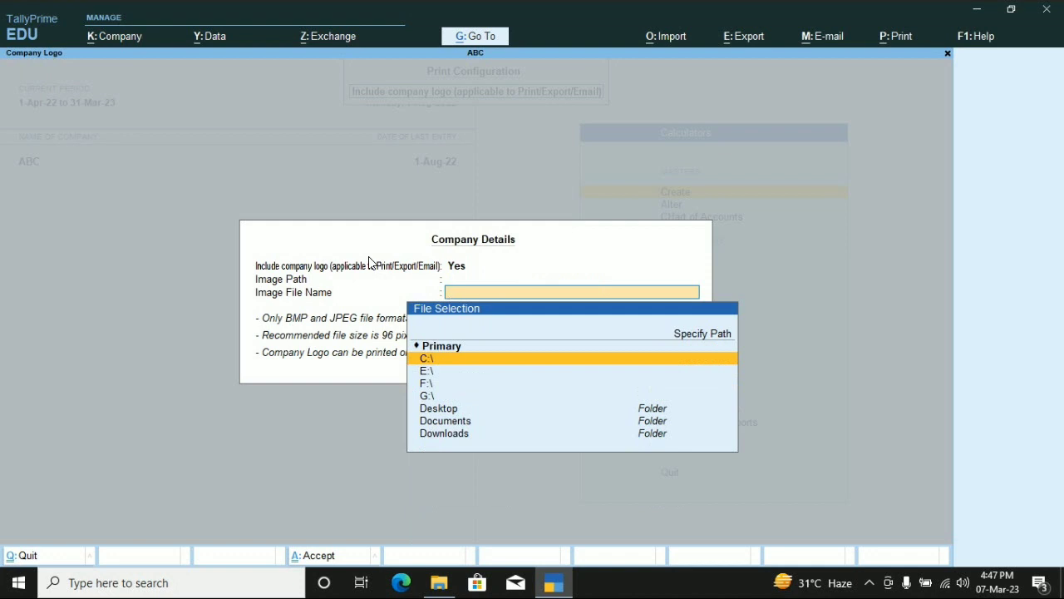
{"action": "left_click", "coordinate": [425, 376]}
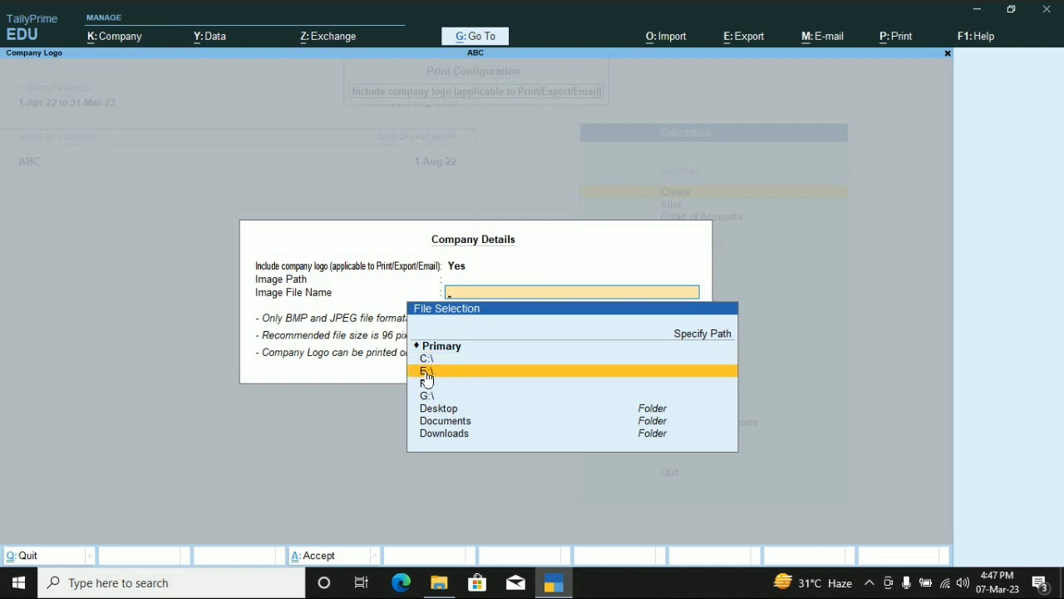
{"action": "left_click", "coordinate": [426, 372]}
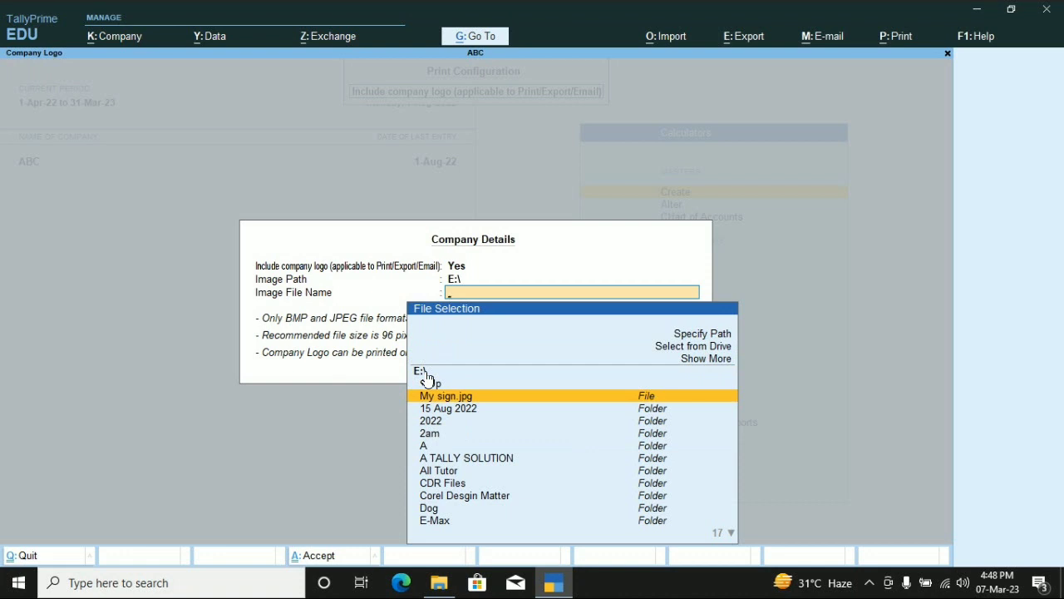
Choose logo.jpg from the 2am folder as the company logo and accept the print configuration, staying in TallyPrime.
{"action": "left_click", "coordinate": [427, 434]}
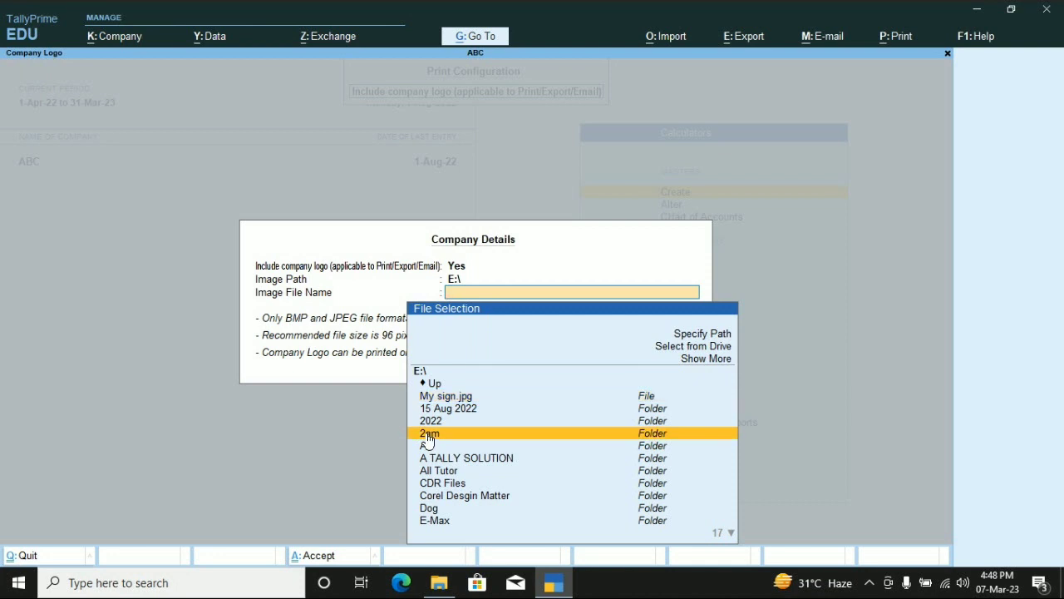
{"action": "left_click", "coordinate": [428, 434]}
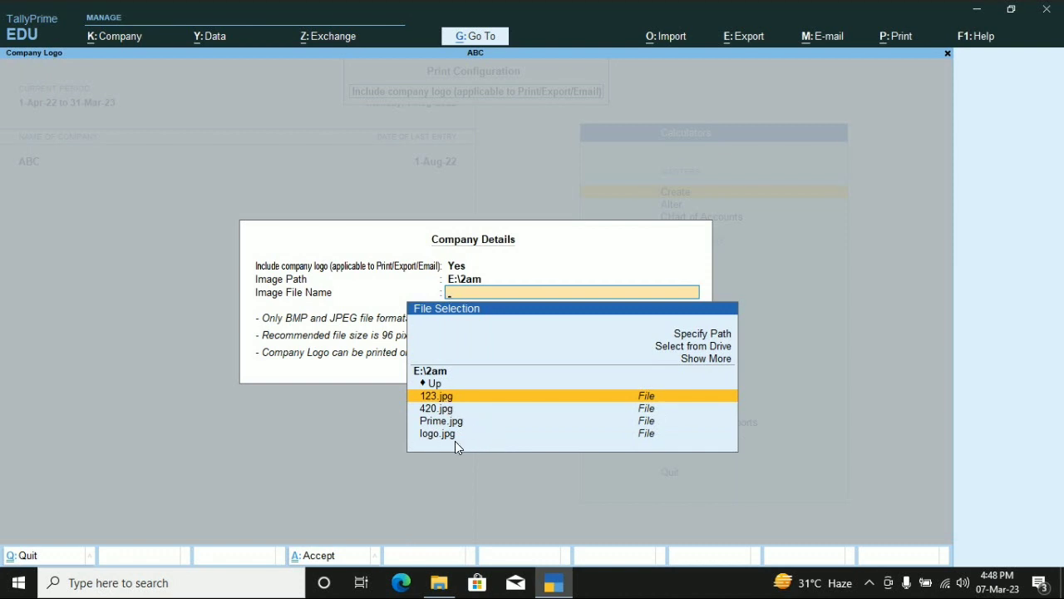
{"action": "left_click", "coordinate": [438, 434]}
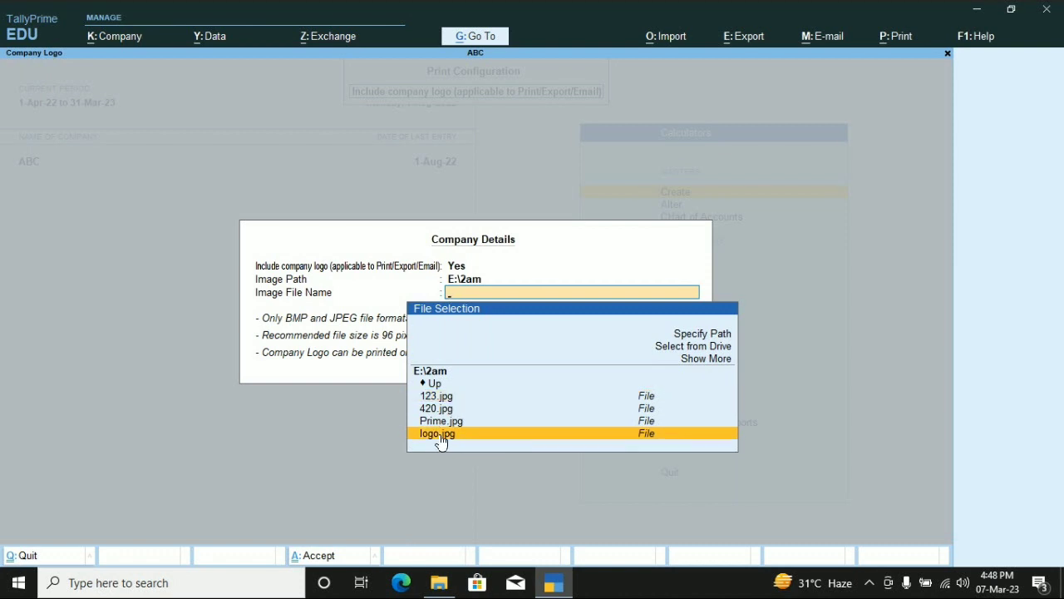
{"action": "left_click", "coordinate": [438, 433]}
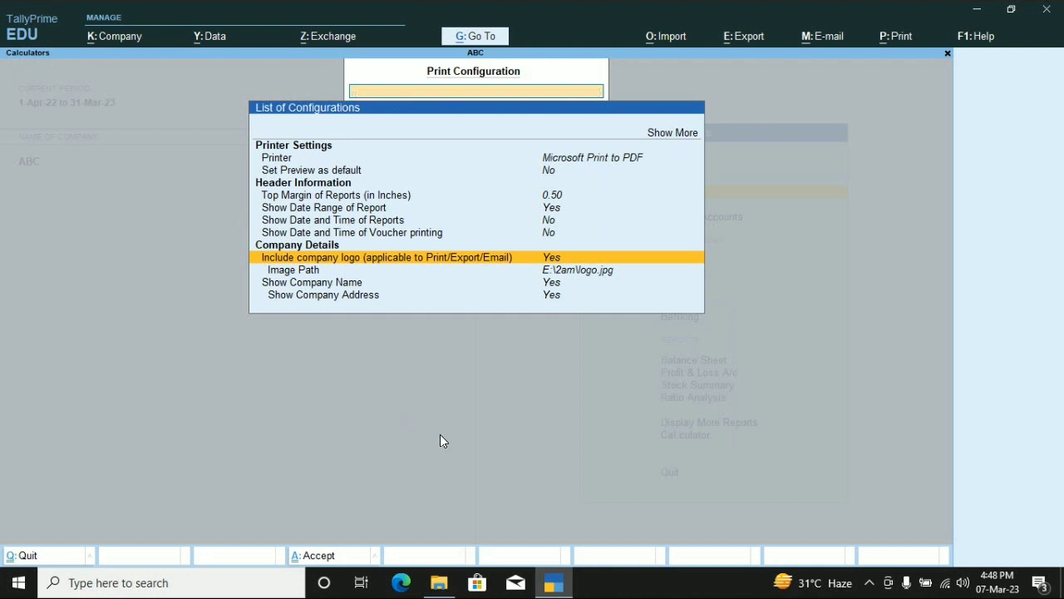
{"action": "key", "text": "ctrl+a"}
{"action": "key", "text": "Escape"}
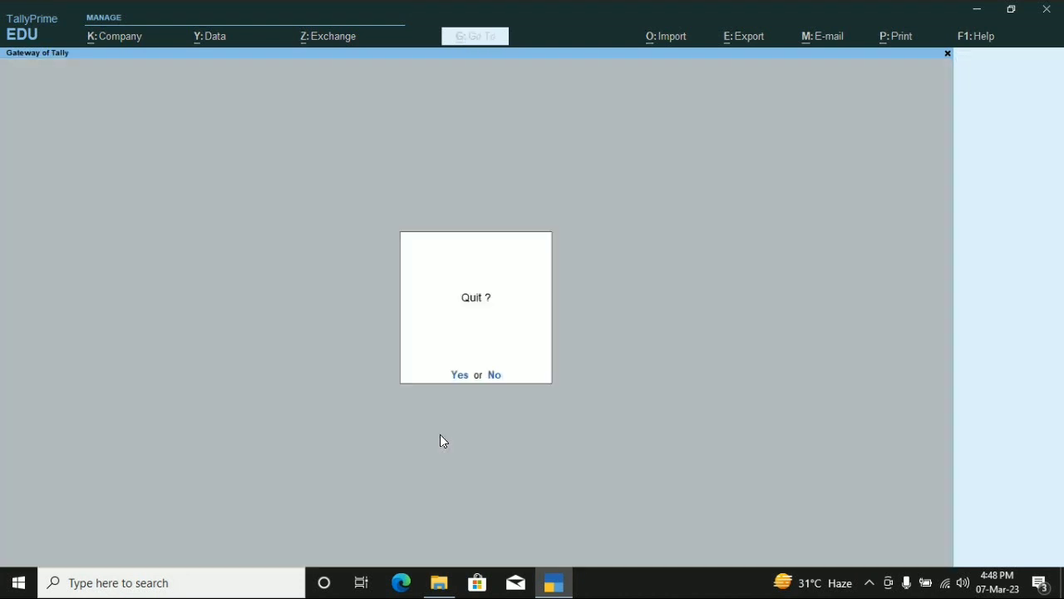
{"action": "key", "text": "n"}
Open the Day Book and clear its date to cover the period 1-Apr-22 to 1-Aug-22.
{"action": "key", "text": "d"}
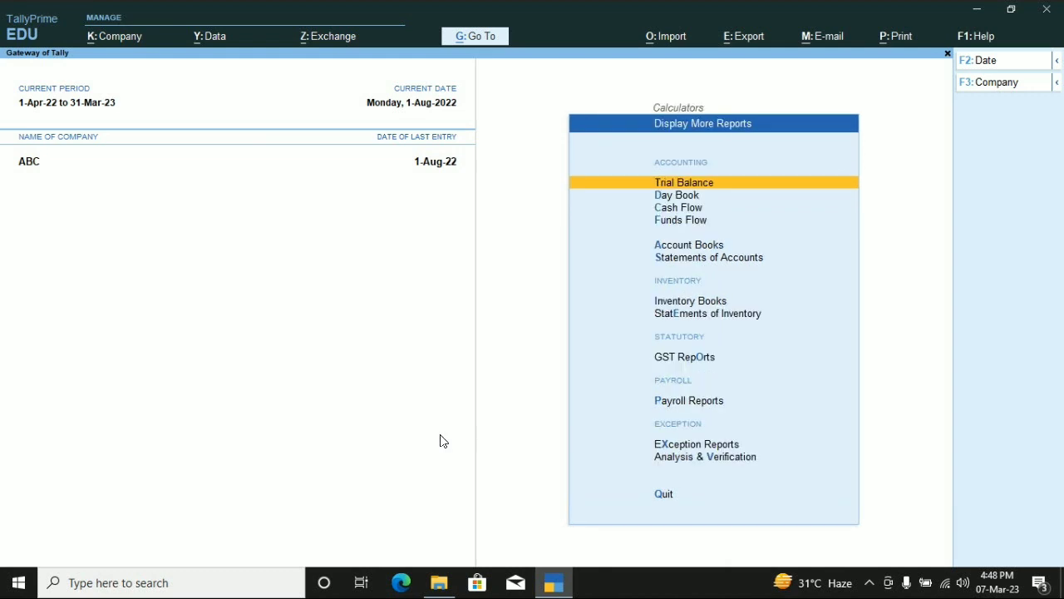
{"action": "key", "text": "d"}
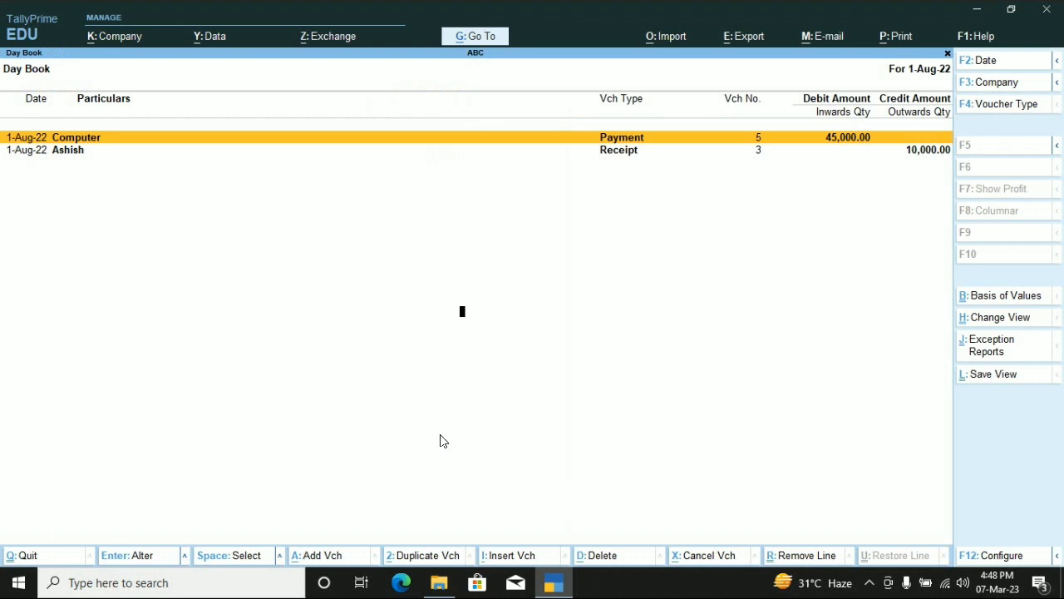
{"action": "key", "text": "F2"}
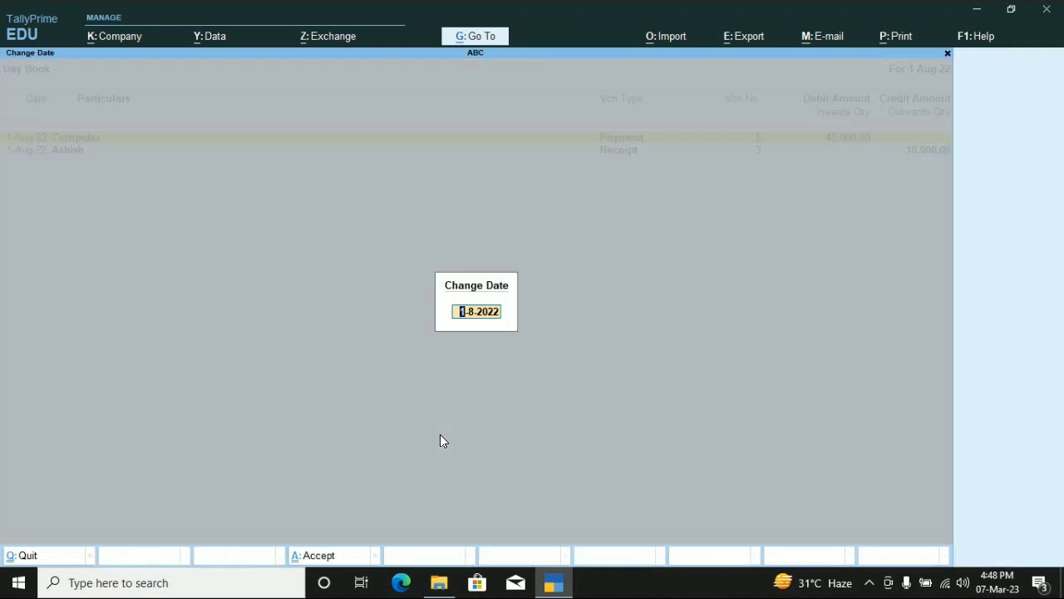
{"action": "key", "text": "Delete"}
{"action": "key", "text": "Delete"}
{"action": "key", "text": "Delete"}
{"action": "key", "text": "Delete"}
{"action": "key", "text": "Delete"}
{"action": "key", "text": "Delete"}
{"action": "key", "text": "Delete"}
{"action": "key", "text": "Delete"}
{"action": "key", "text": "Return"}
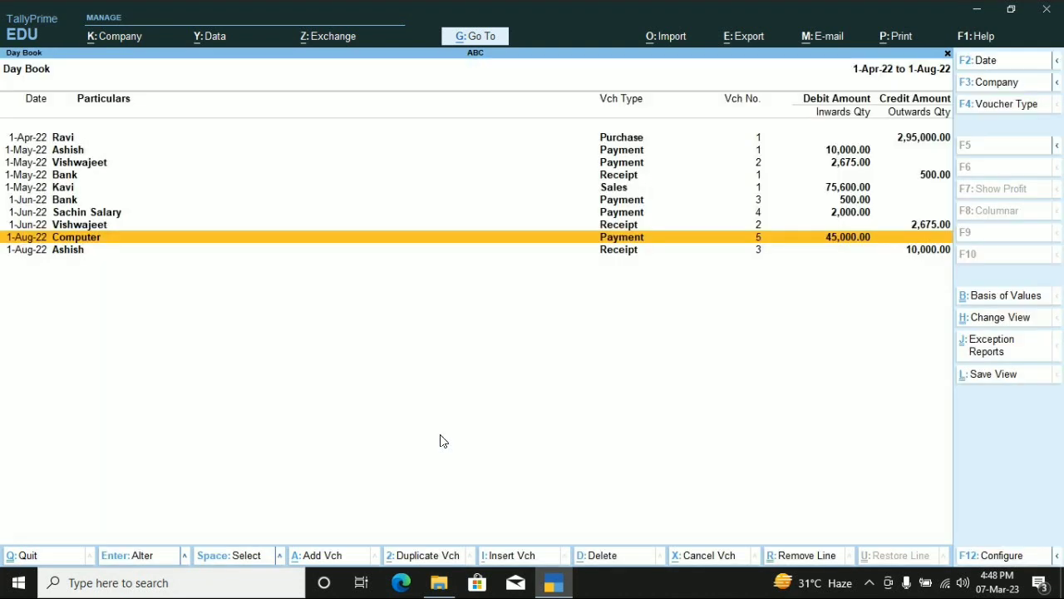
Open the Sales voucher dated 1-May-22 from the Day Book.
{"action": "key", "text": "Up"}
{"action": "key", "text": "Up"}
{"action": "key", "text": "Up"}
{"action": "key", "text": "Up"}
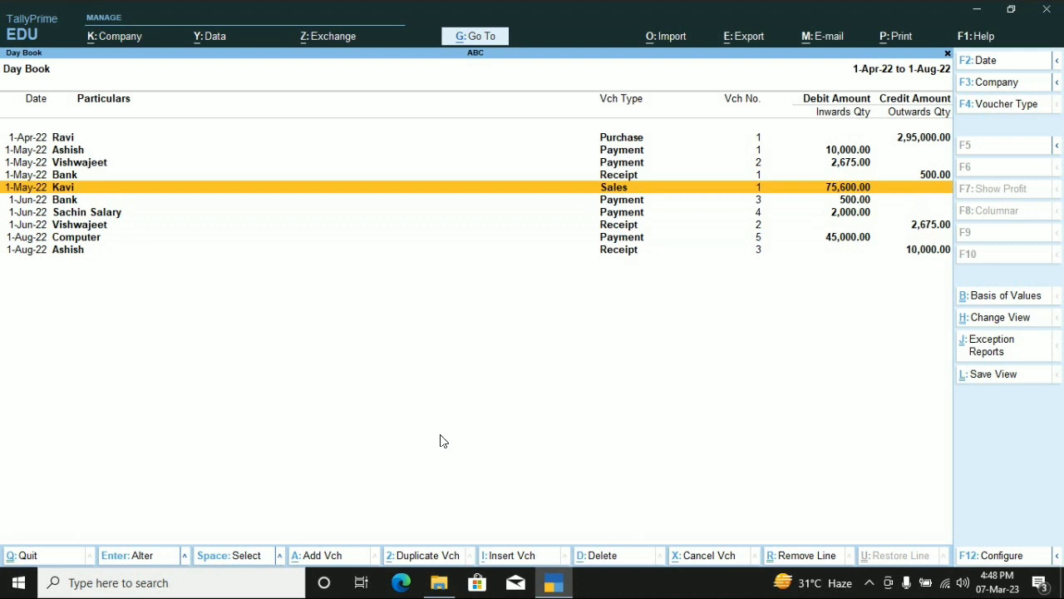
{"action": "key", "text": "Return"}
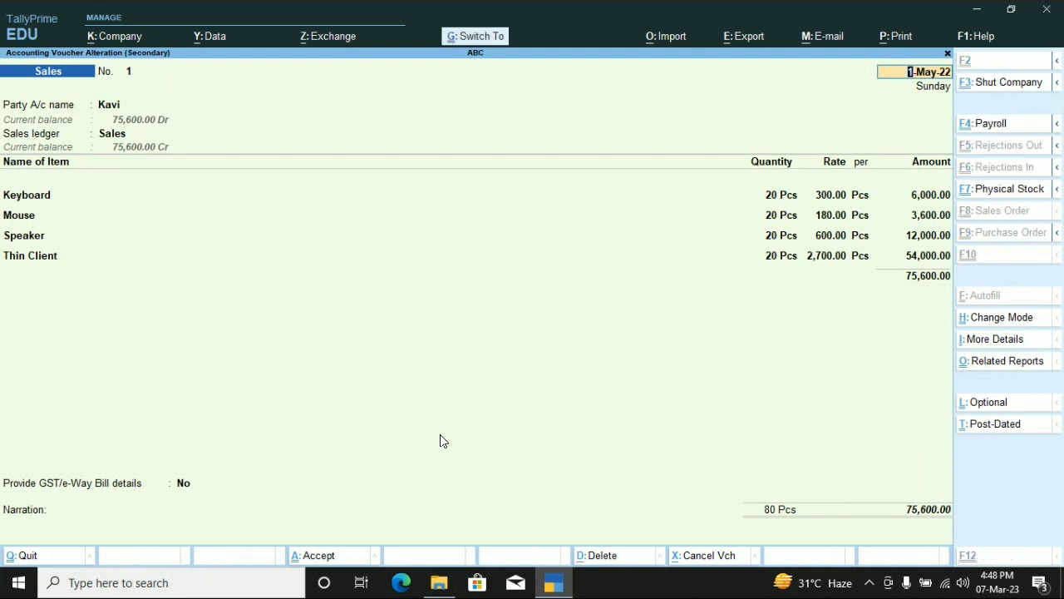
Accept the sales voucher, preview its Tax Invoice for printing, and zoom in on the company logo.
{"action": "key", "text": "ctrl+a"}
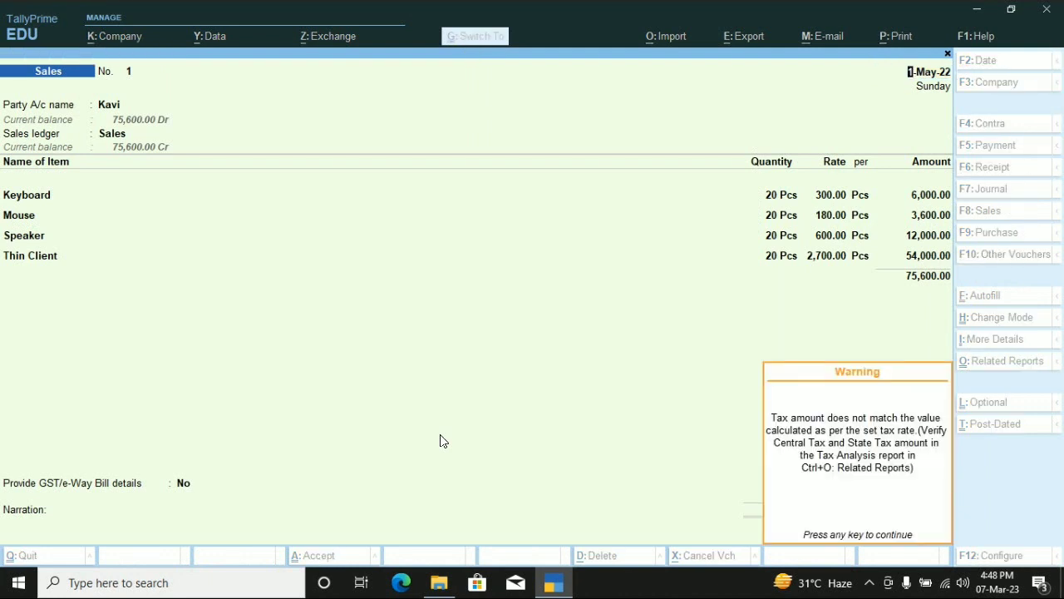
{"action": "key", "text": "Return"}
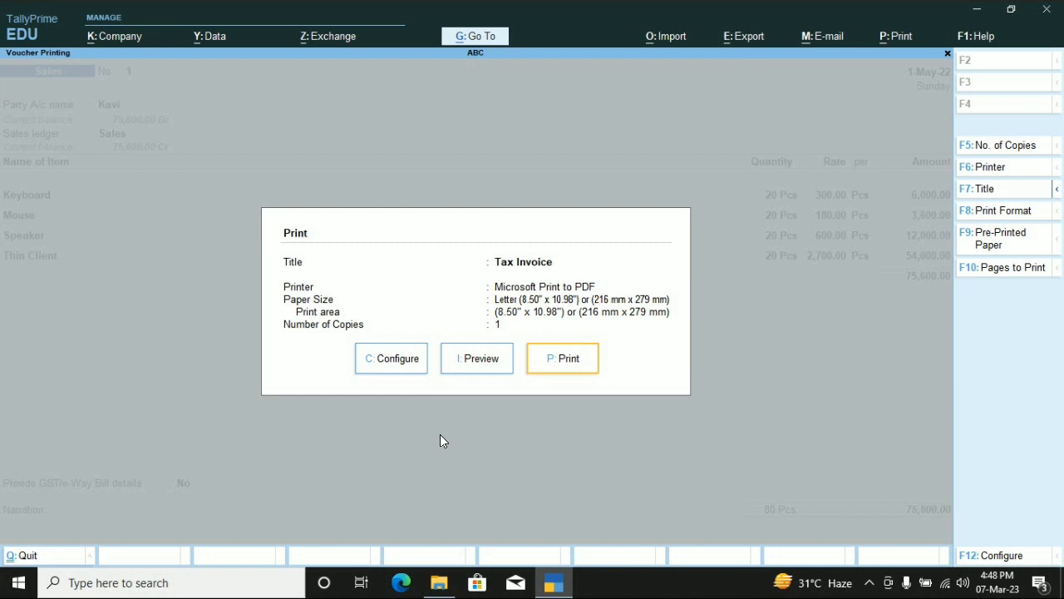
{"action": "key", "text": "i"}
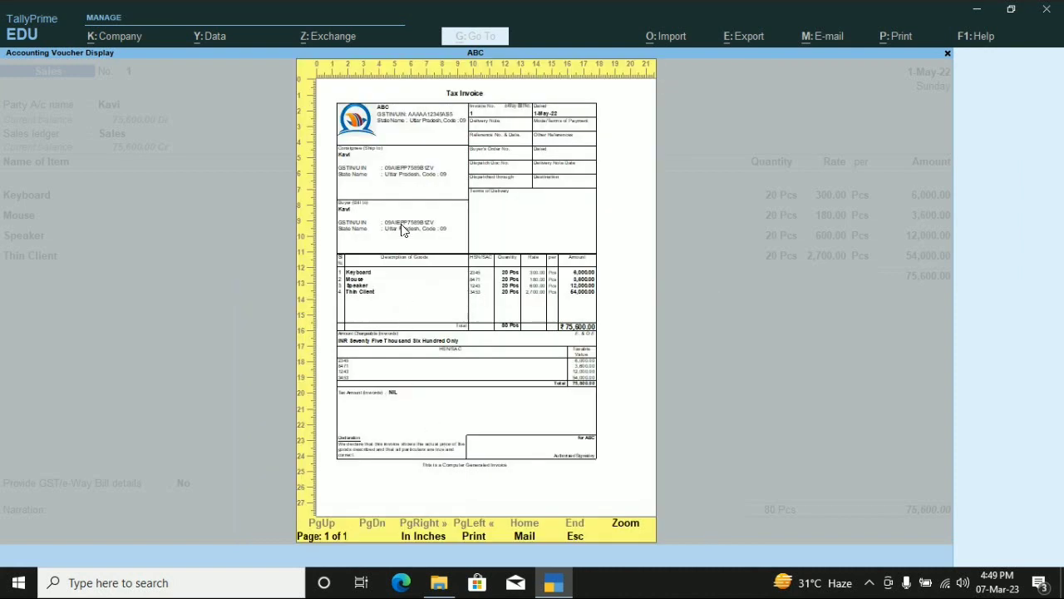
{"action": "left_click", "coordinate": [375, 113]}
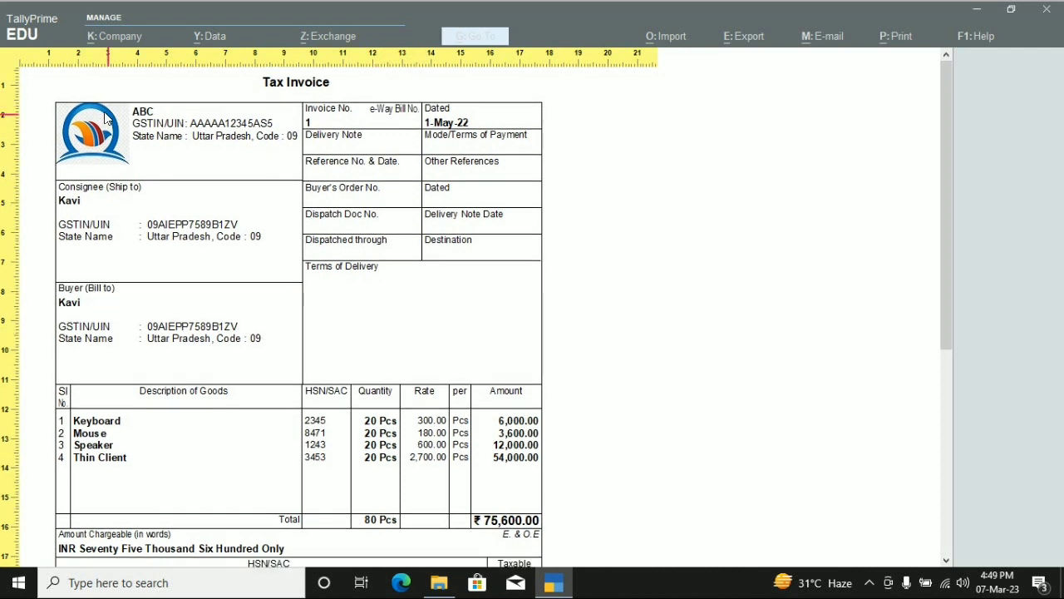